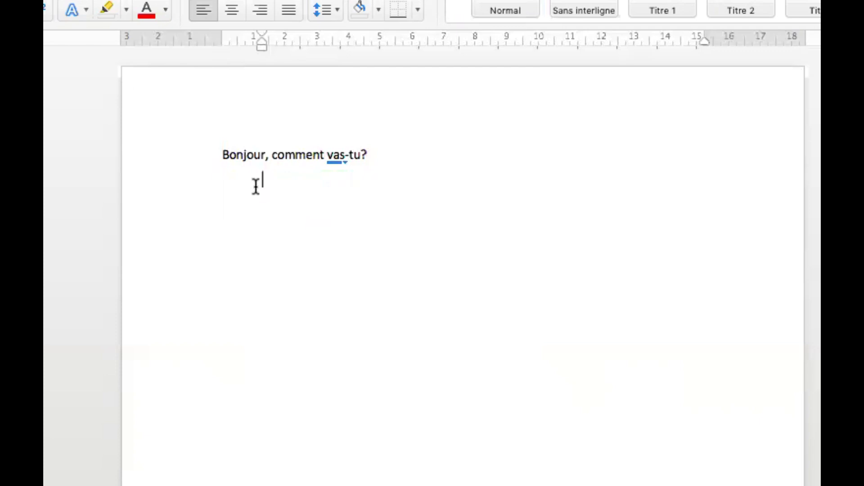
Copy the paragraph starting with "De mon côté, je vais très bien" and paste a duplicate beneath the original
left_click(331, 234)
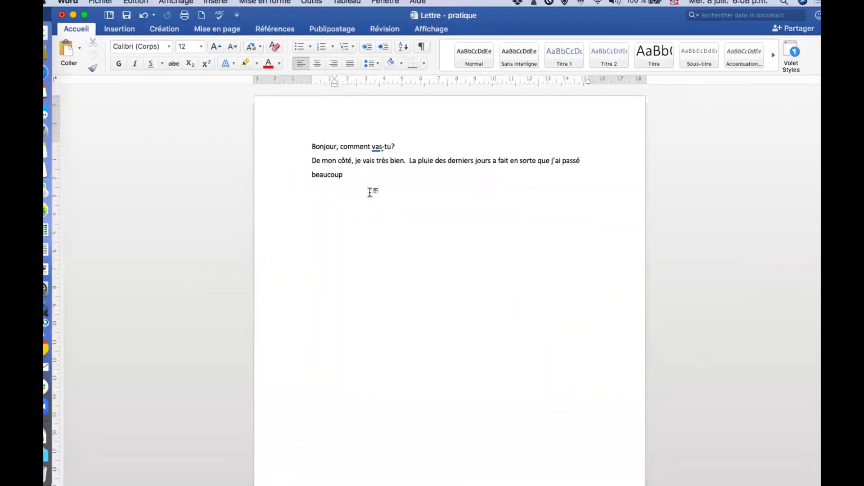
left_click_drag(277, 203, 222, 179)
key("super+c")
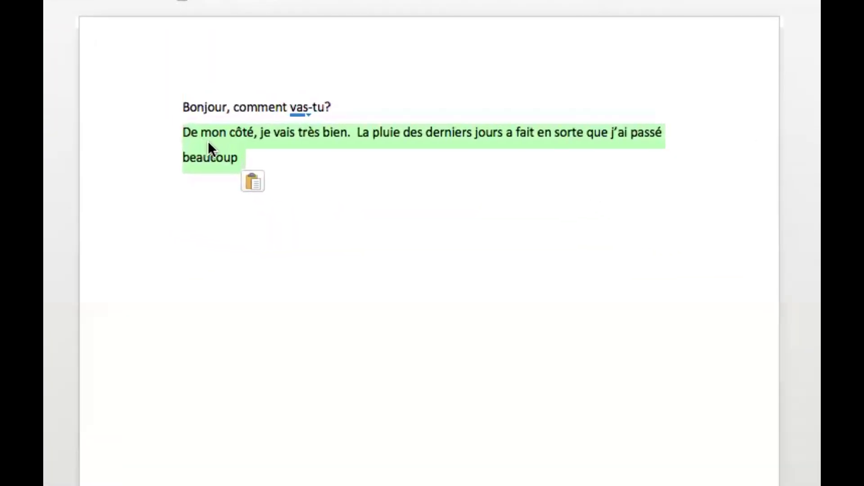
right_click(275, 152)
left_click(266, 172)
left_click(264, 207)
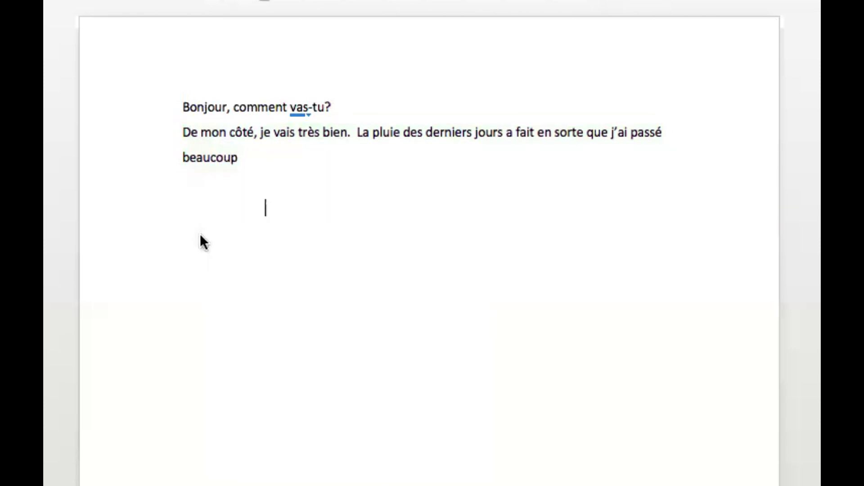
right_click(202, 231)
left_click(258, 280)
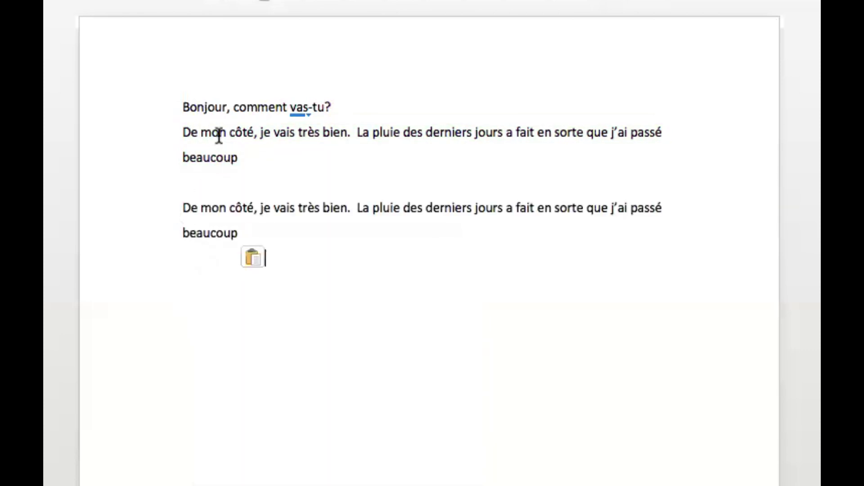
Delete the duplicated "De mon côté" paragraph below the original text
left_click_drag(251, 228, 168, 199)
key("BackSpace")
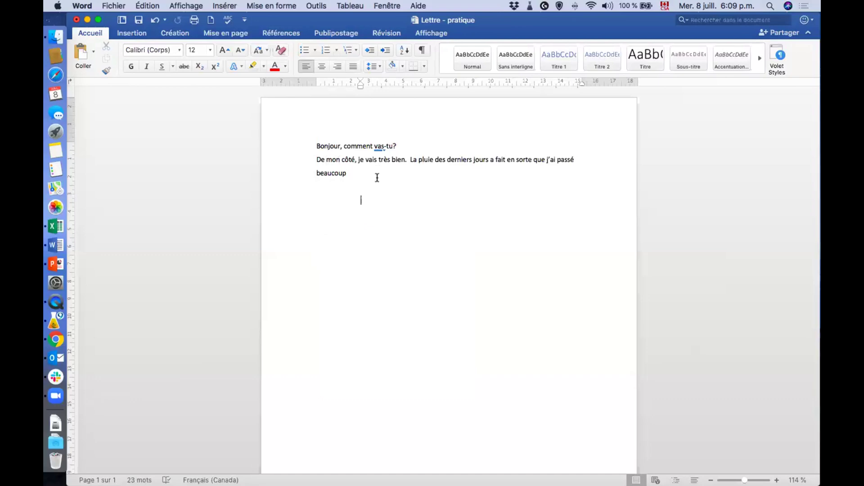
Change the font of the whole document's text to Times New Roman
key("super+a")
left_click(180, 50)
mouse_move(205, 224)
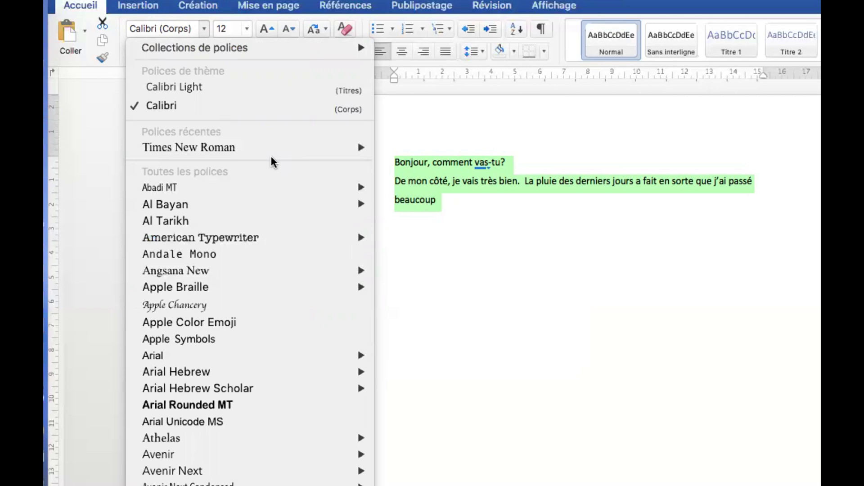
mouse_move(204, 144)
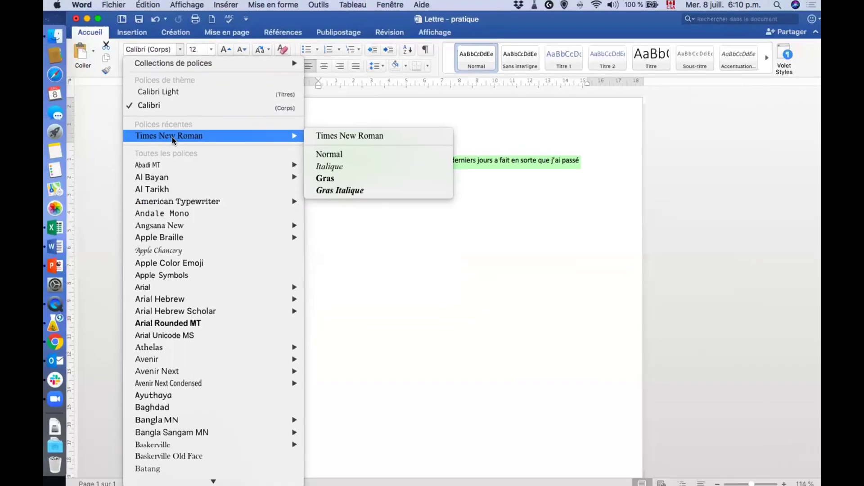
left_click(174, 137)
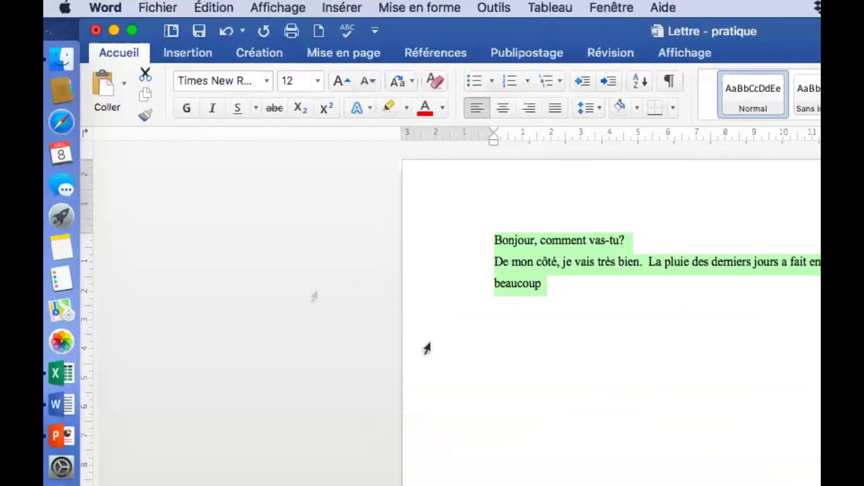
left_click(426, 348)
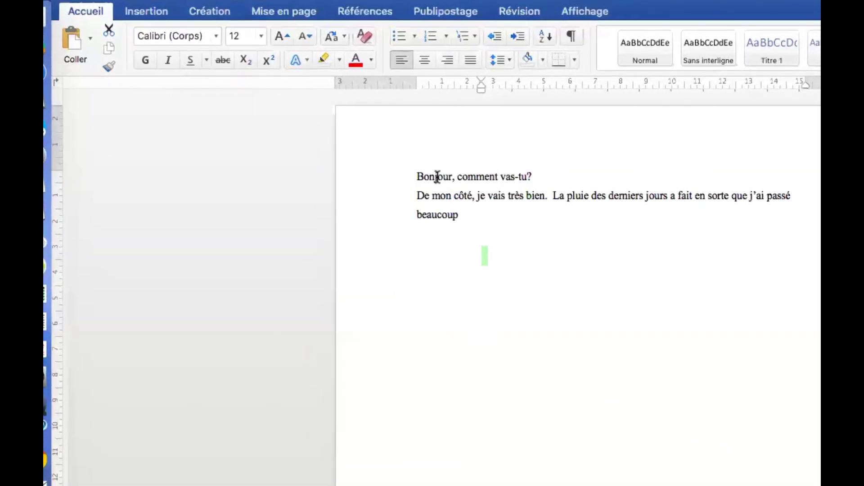
Make the word "Bonjour" in the greeting bold and underlined
double_click(427, 176)
key("super+b")
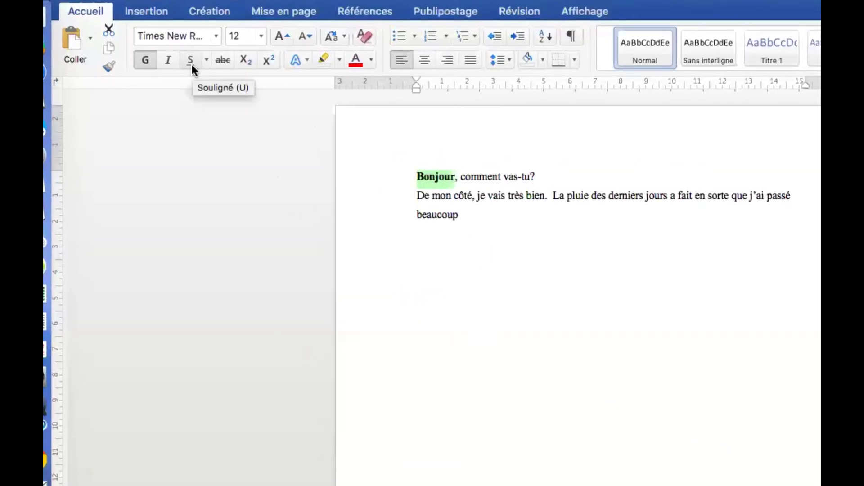
left_click(192, 64)
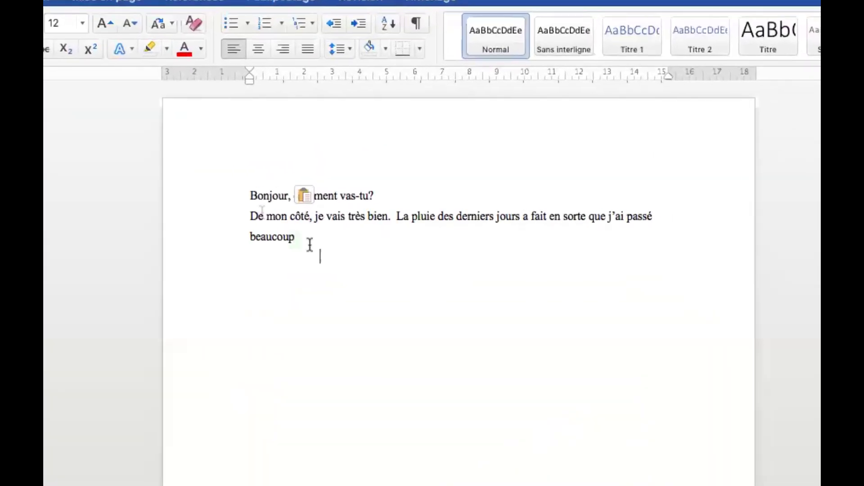
Set the font size of the greeting and the following paragraph to 16
triple_click(323, 151)
left_click(82, 23)
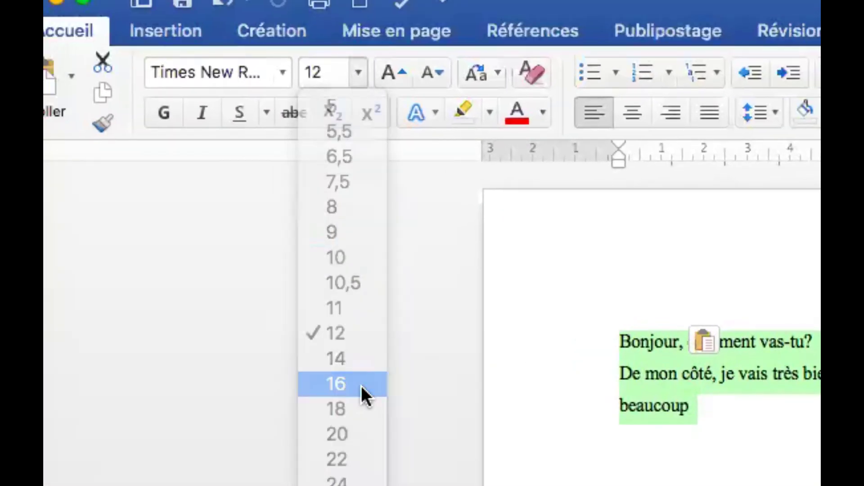
left_click(84, 223)
left_click(451, 266)
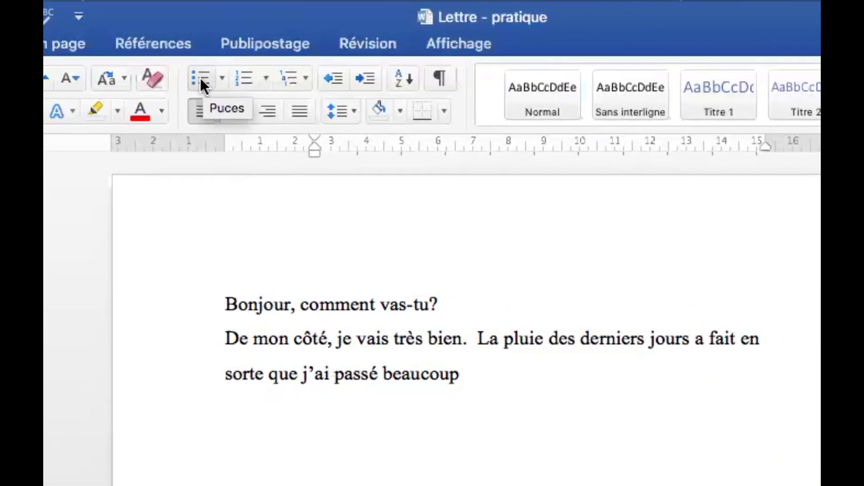
Create a bulleted list of Banane, Fraise and Pomme below the paragraph and give it double-arrow bullets
left_click(201, 77)
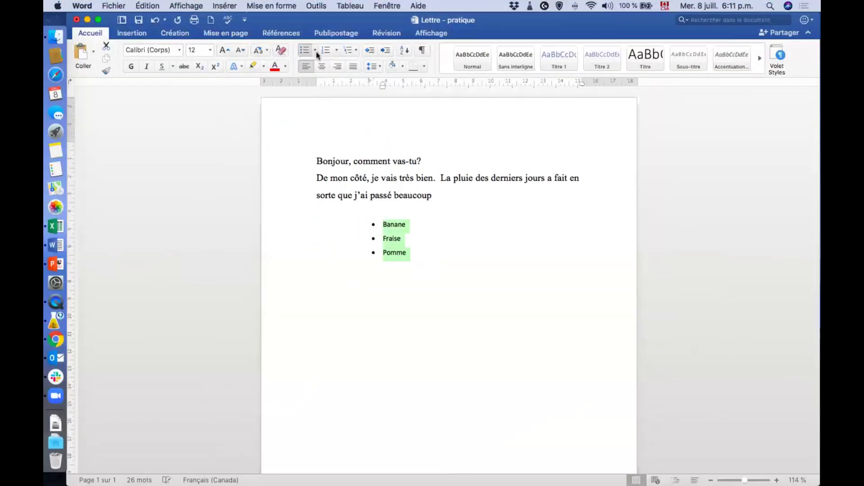
left_click(314, 50)
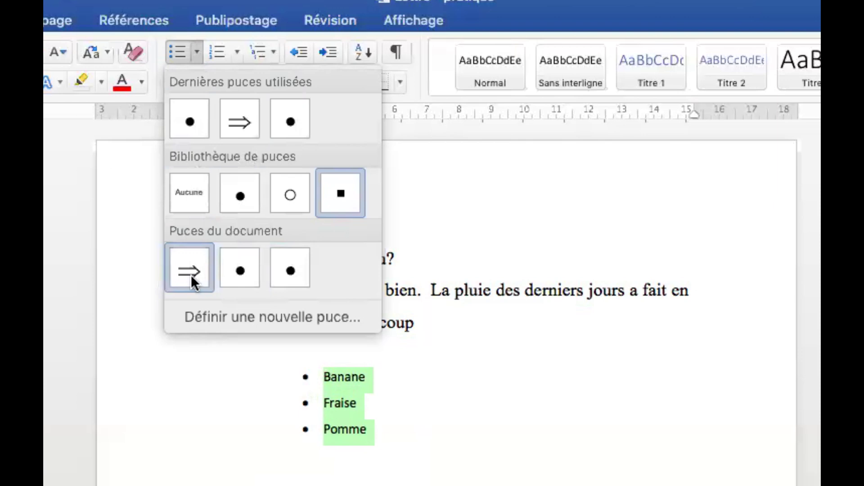
left_click(191, 270)
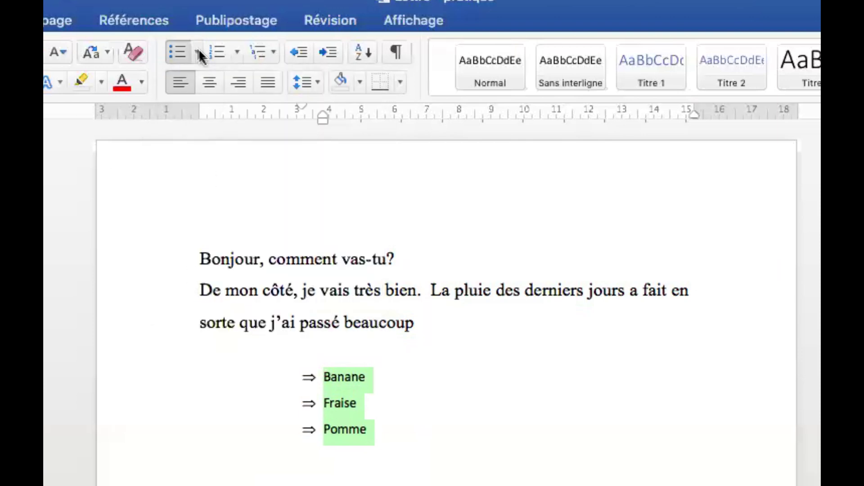
Switch the fruit list back to round bullets, convert it into a numbered list and leave the list below
left_click(199, 49)
left_click(236, 264)
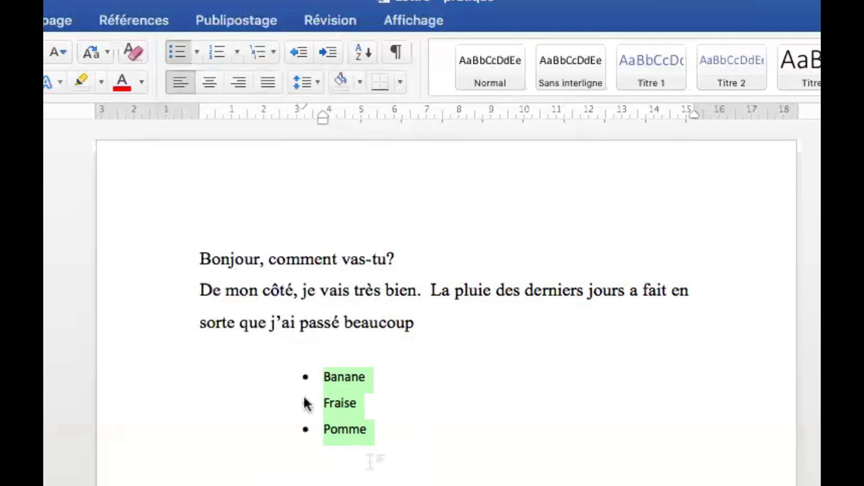
left_click(215, 50)
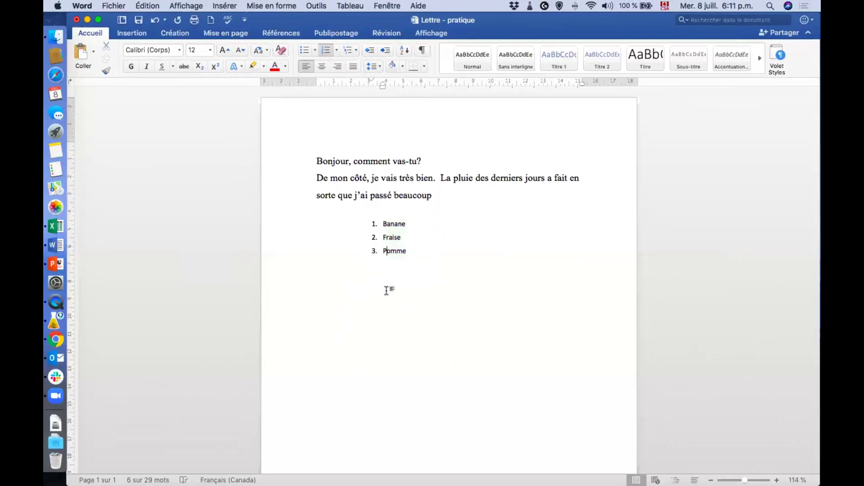
left_click(413, 310)
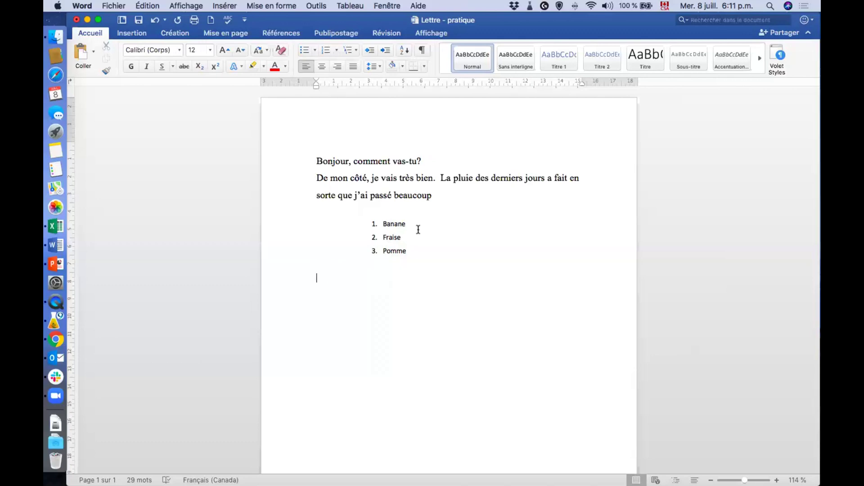
Insert a table with 4 columns and 4 rows below the numbered fruit list
left_click(129, 36)
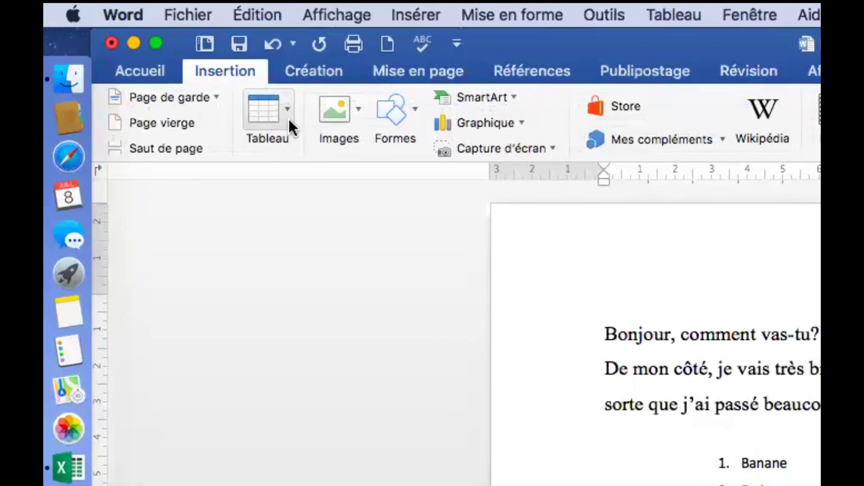
left_click(162, 55)
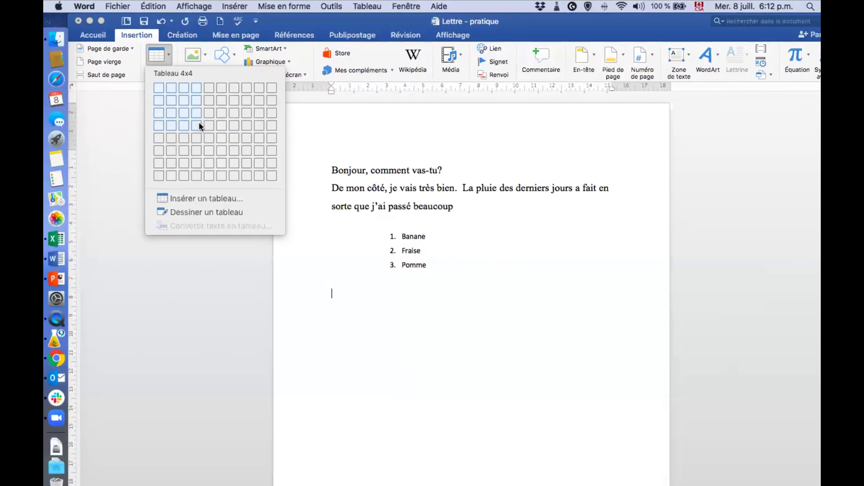
left_click(347, 241)
Add a row beneath the last row of the table
left_click(347, 322)
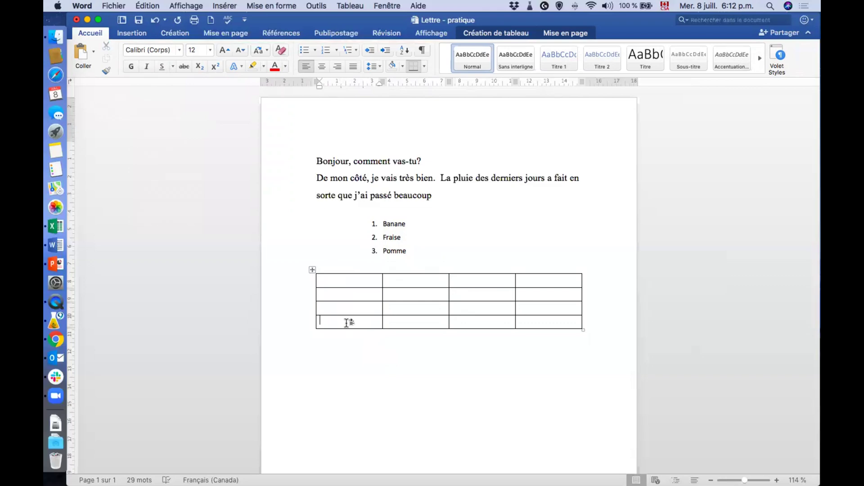
right_click(347, 322)
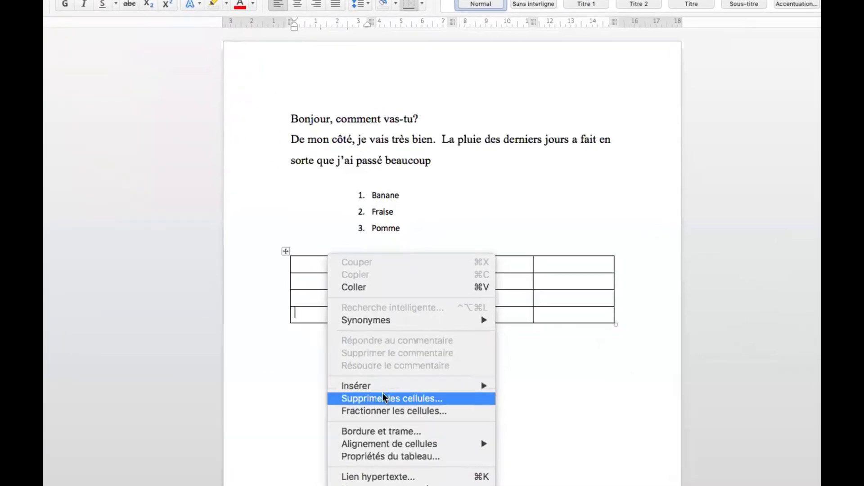
mouse_move(363, 388)
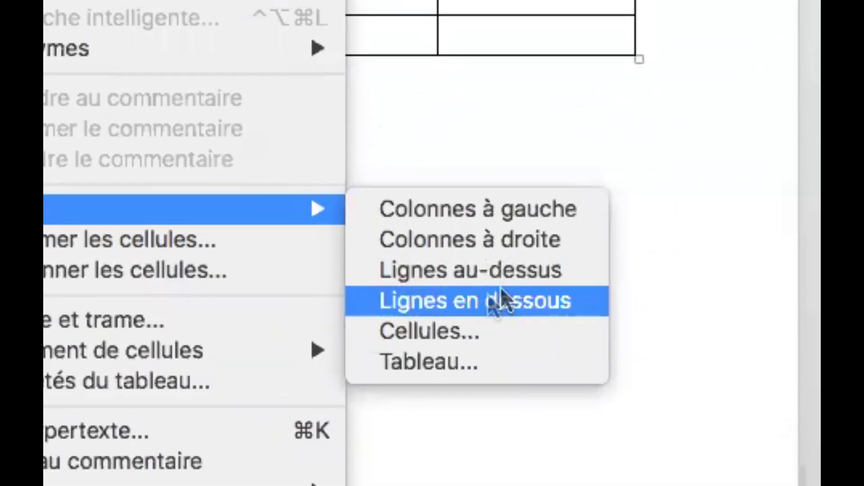
left_click(433, 301)
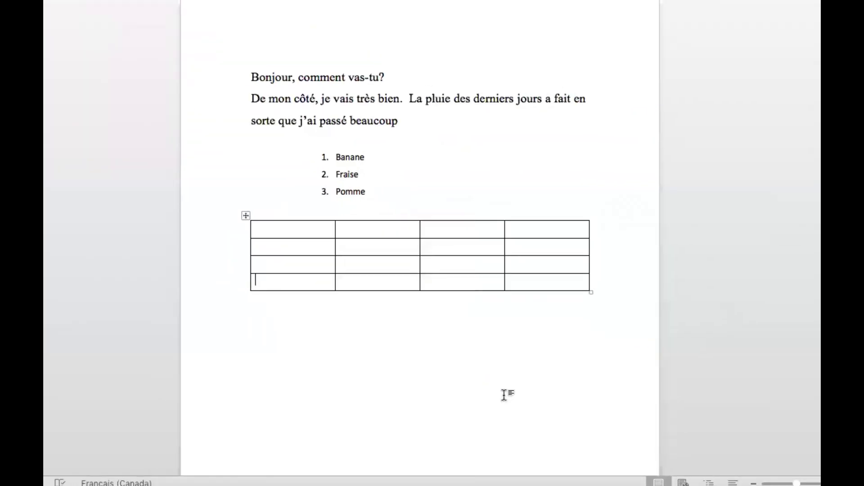
Add a column to the right of the table's last column
right_click(543, 362)
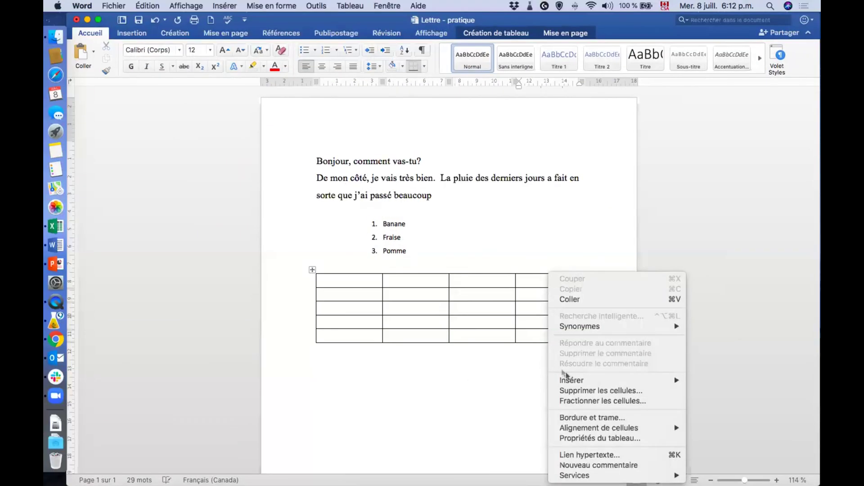
mouse_move(562, 380)
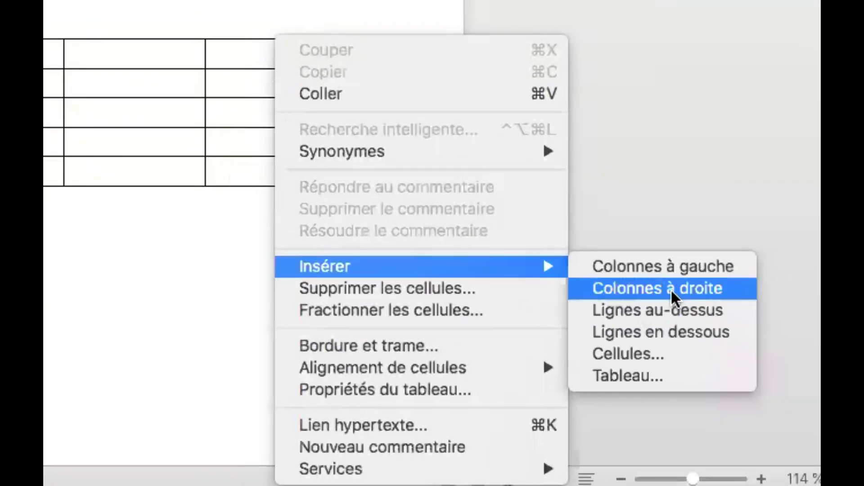
left_click(679, 322)
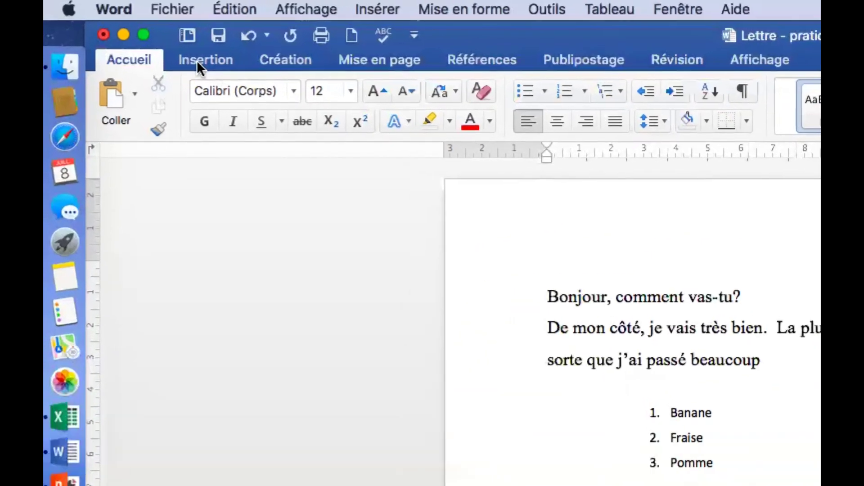
Insert the bird photo (.jpg) from the Bureau folder below the table
left_click(131, 32)
left_click(314, 99)
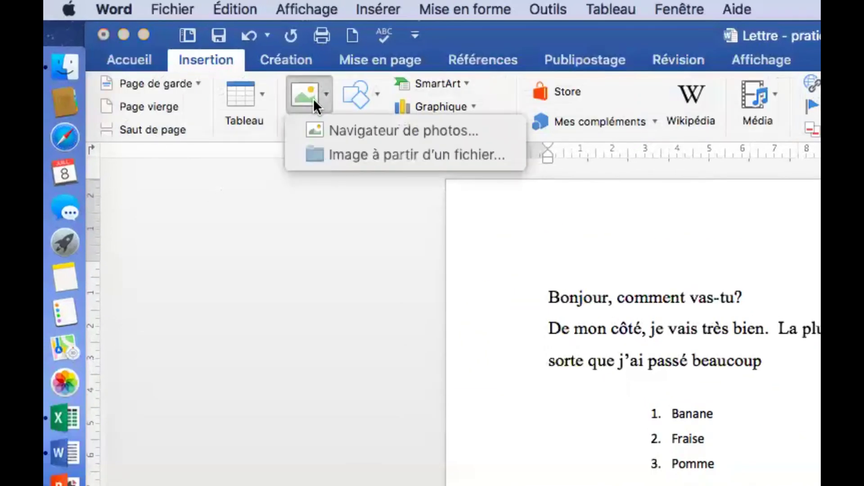
left_click(364, 155)
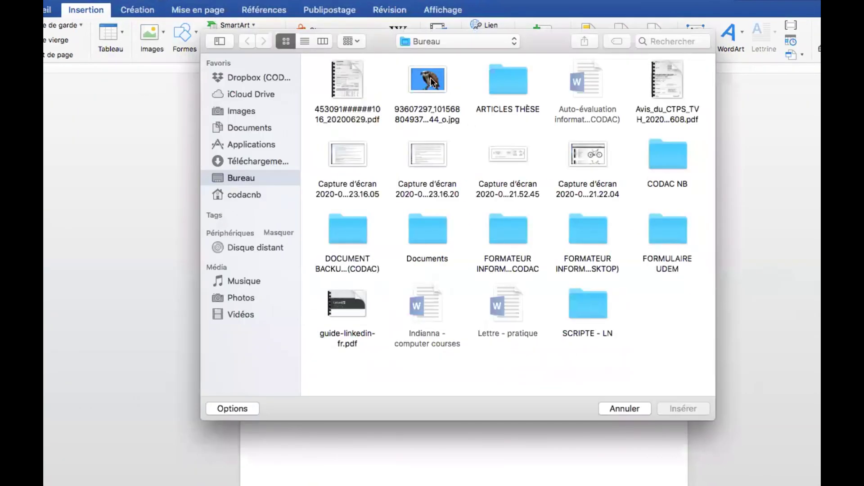
double_click(431, 78)
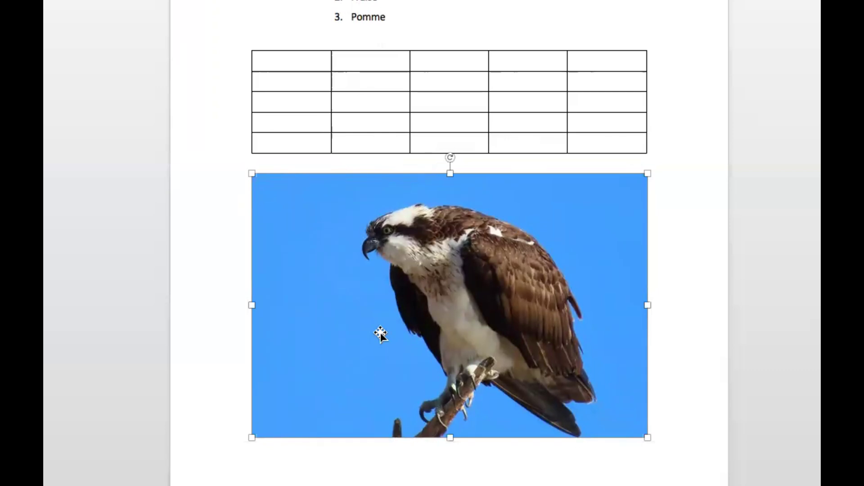
Shrink the bird picture slightly from its corner and recolour it in grayscale
left_click_drag(648, 437, 631, 411)
left_click_drag(612, 275, 439, 211)
left_click(227, 40)
left_click(237, 96)
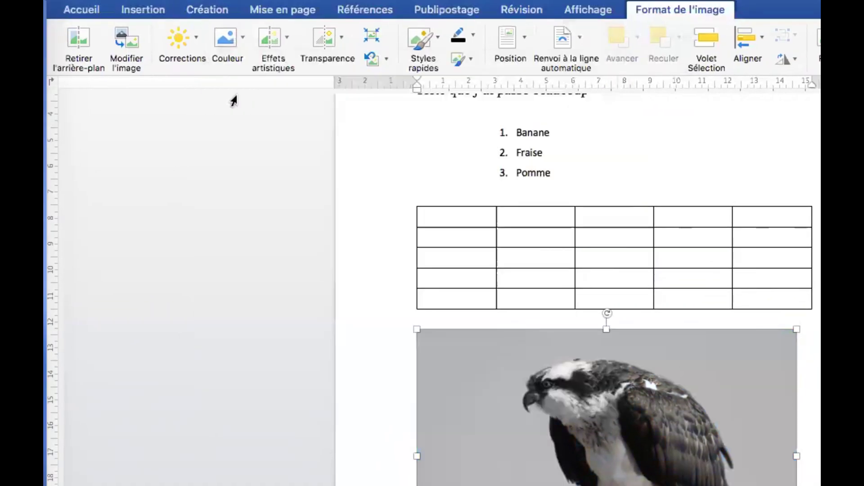
left_click(230, 42)
left_click(252, 97)
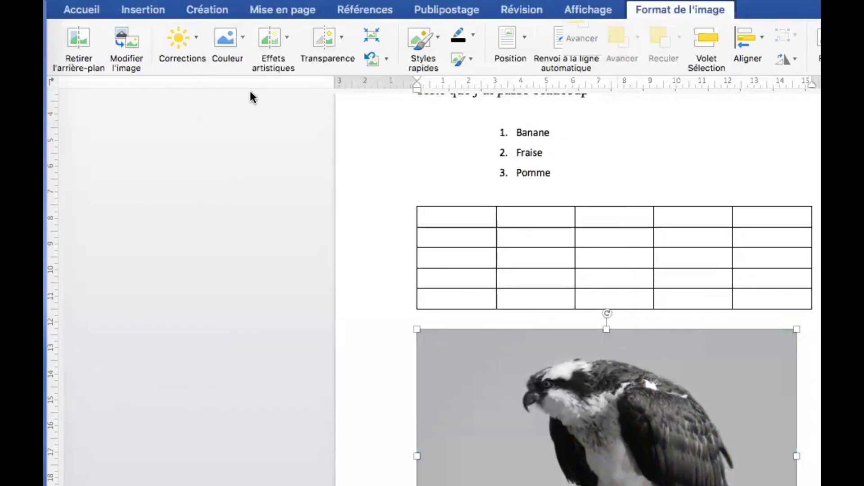
Add blank lines below the bird picture until the text cursor reaches a second page
left_click(596, 413)
key("Return")
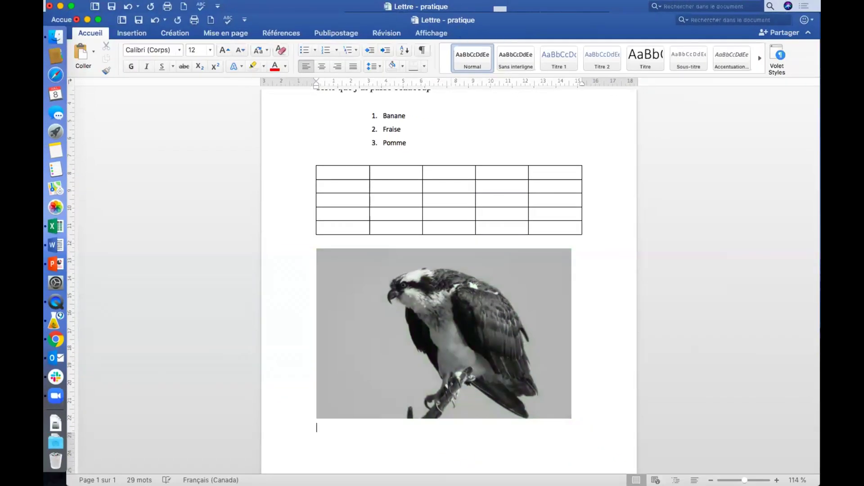
key("Return")
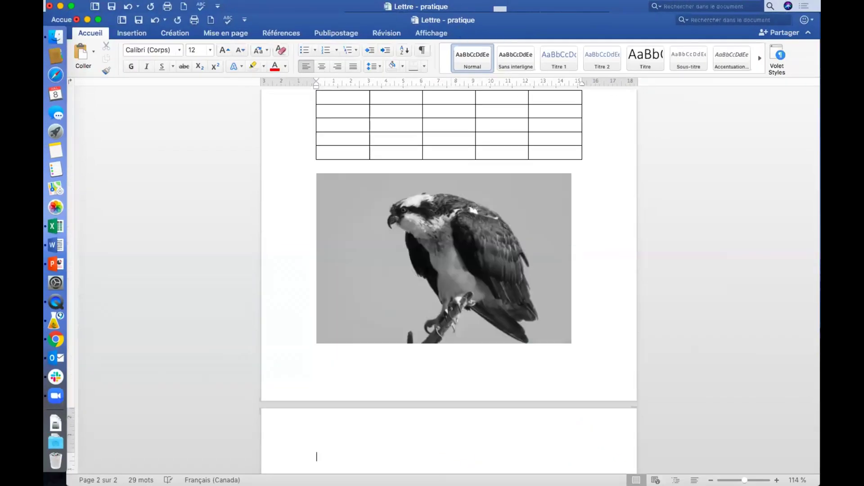
Draw a five-pointed star about 6.4 cm wide and 5 cm tall on the second page and fill it with the green theme colour
left_click(122, 32)
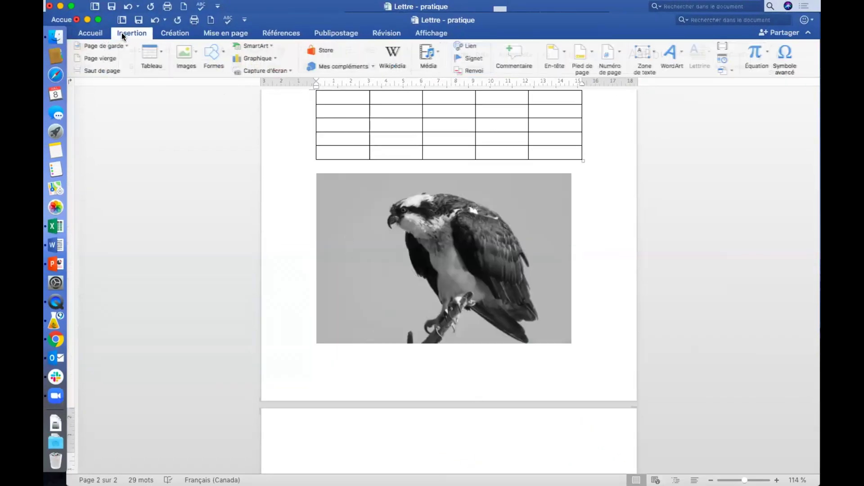
left_click(215, 53)
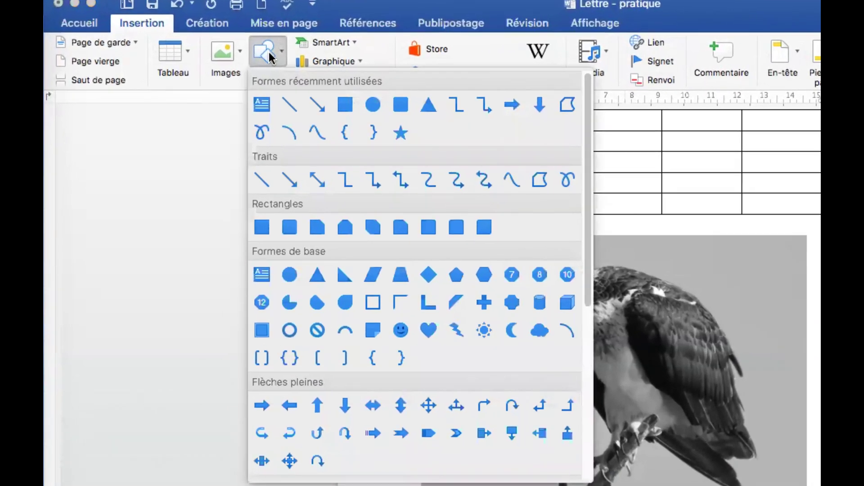
left_click(400, 133)
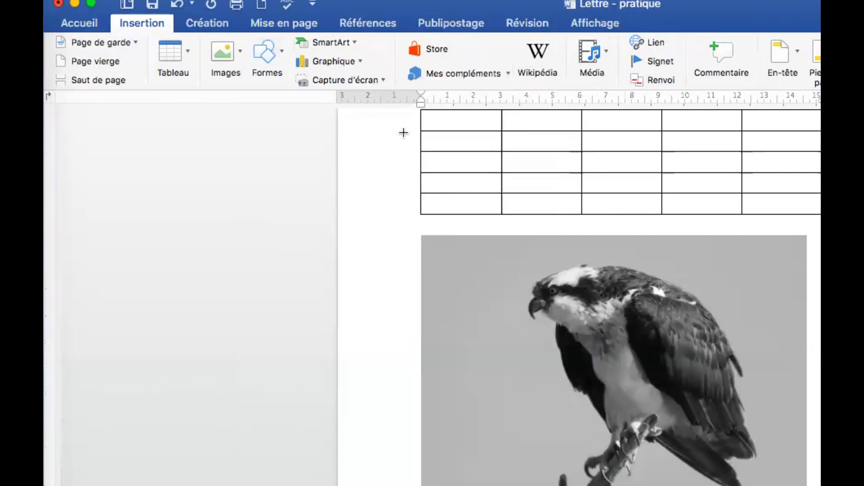
scroll(585, 315, "down", 10)
left_click_drag(551, 293, 722, 429)
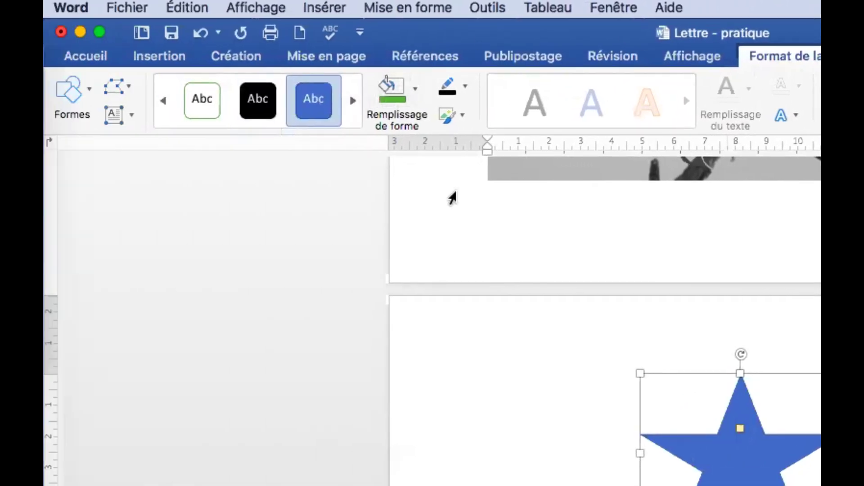
left_click(414, 96)
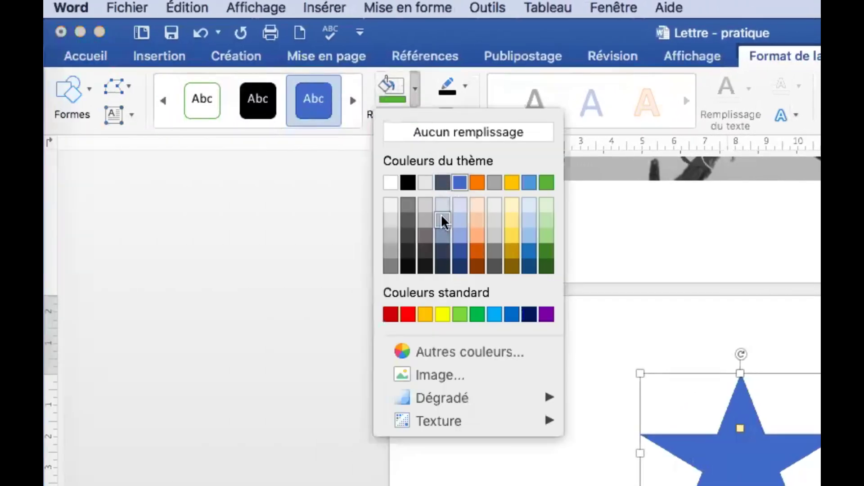
left_click(547, 182)
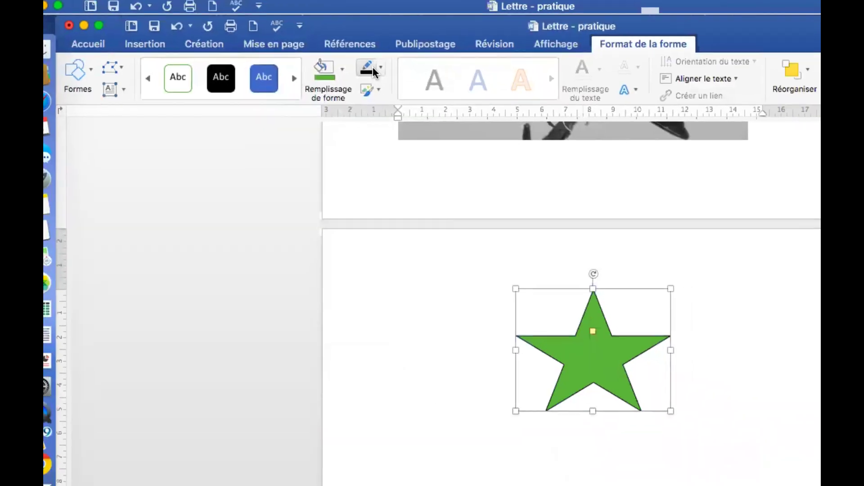